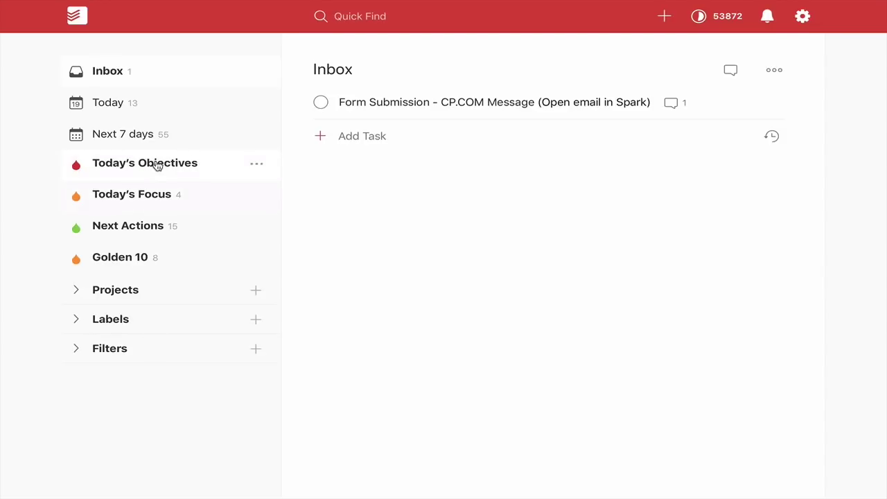
# - View the Today's Objectives filter and look through the Golden 10 filter's tasks for today and tomorrow
pyautogui.click(158, 165)
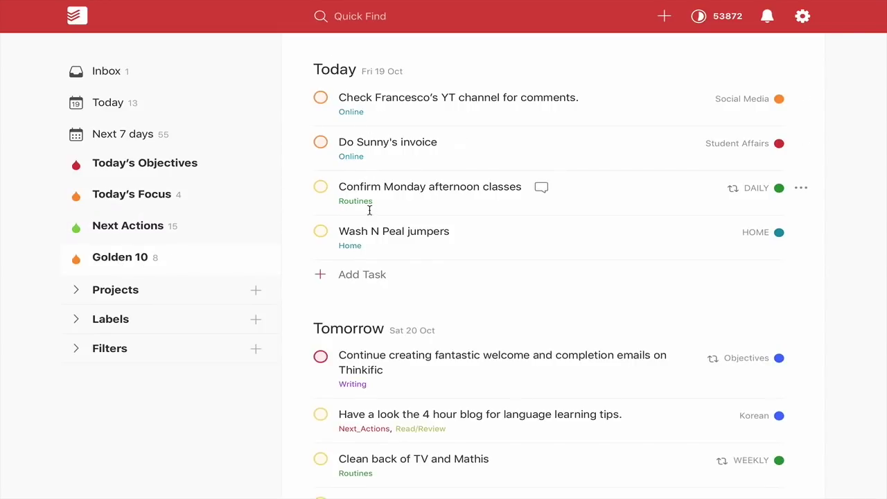
pyautogui.scroll(-3, 370, 210)
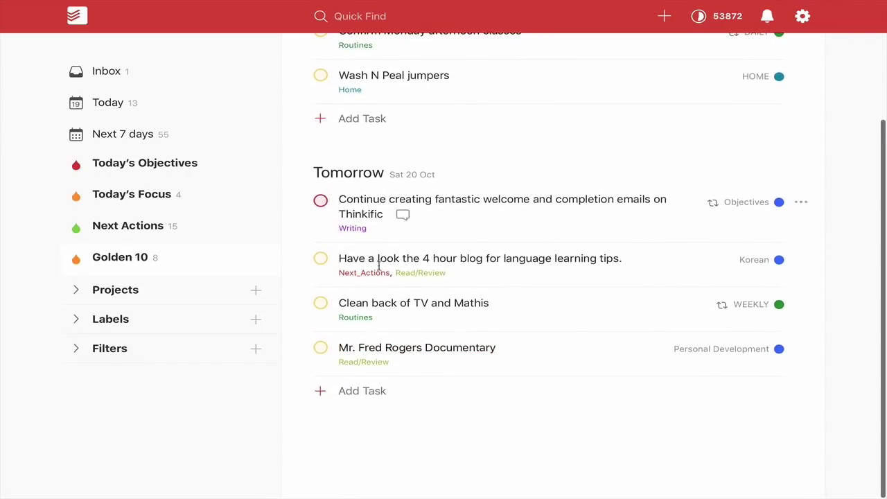
pyautogui.scroll(3, 392, 171)
pyautogui.scroll(-3, 390, 173)
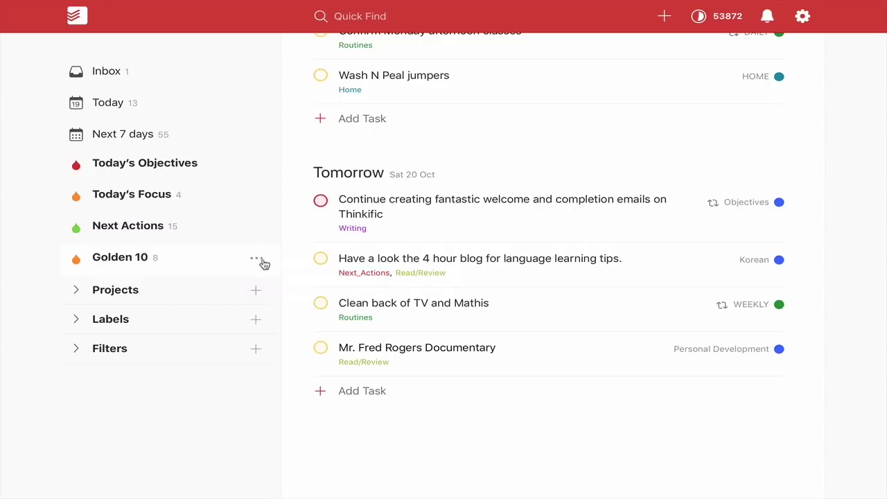
# - Expand the filter list, open the Golden 10 filter for editing to check its query, and save it
pyautogui.click(75, 349)
pyautogui.scroll(-2, 76, 349)
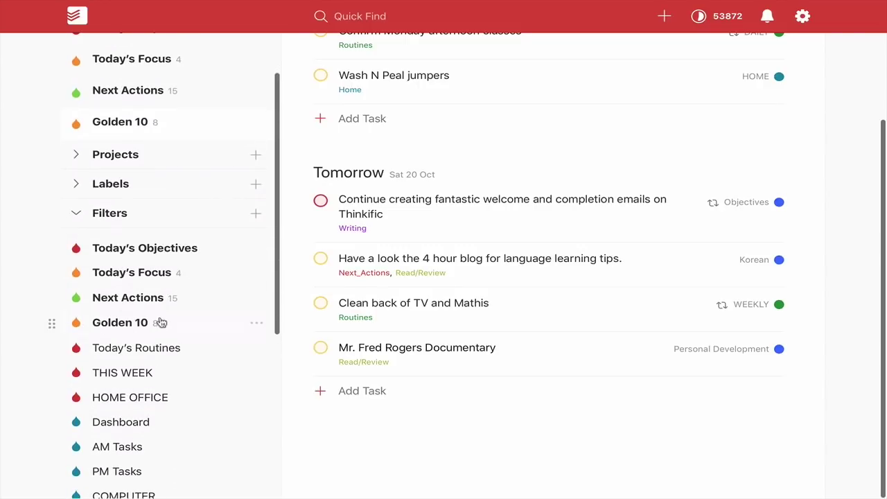
pyautogui.click(256, 323)
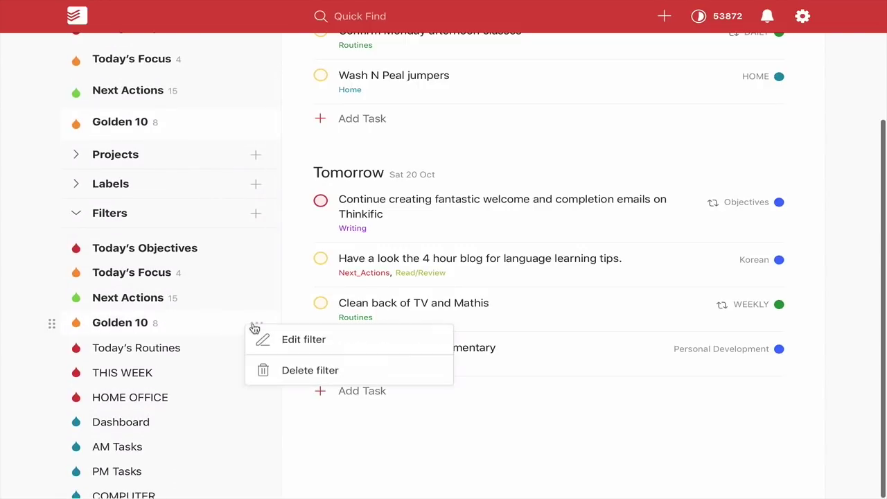
pyautogui.click(291, 339)
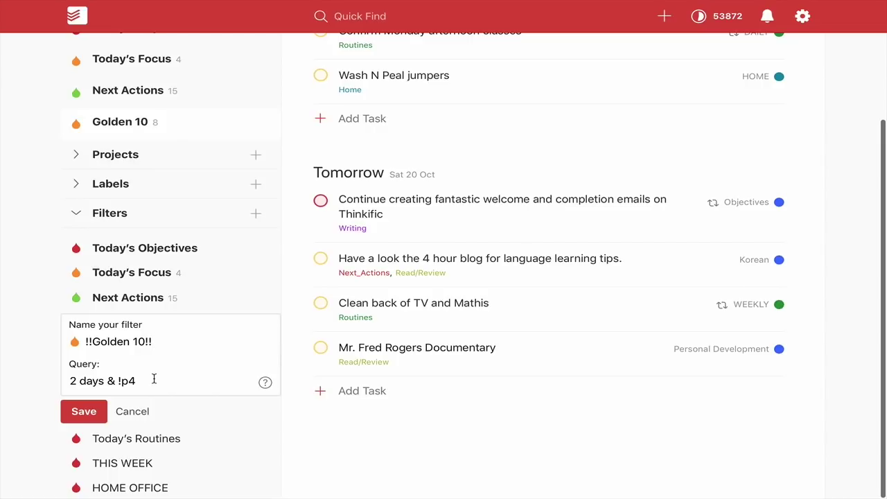
pyautogui.click(86, 411)
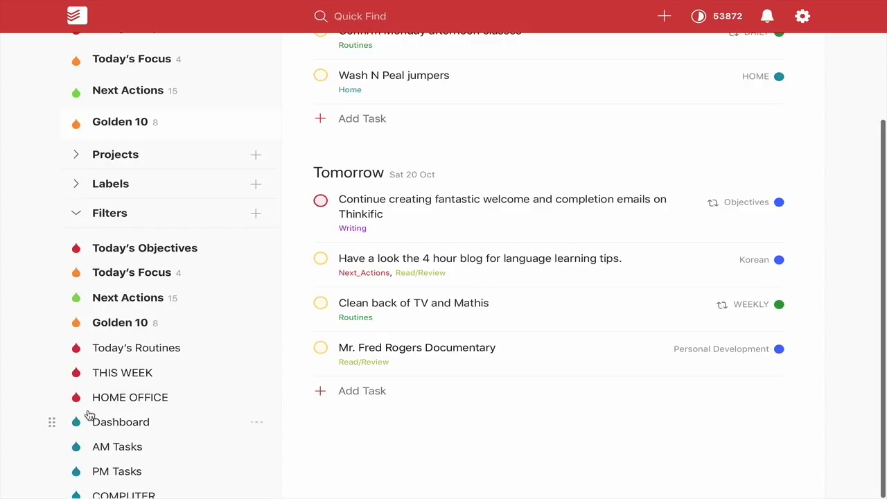
# - Browse the whole list of saved filters from the favorites down to All tasks, and collapse the list
pyautogui.scroll(2, 182, 120)
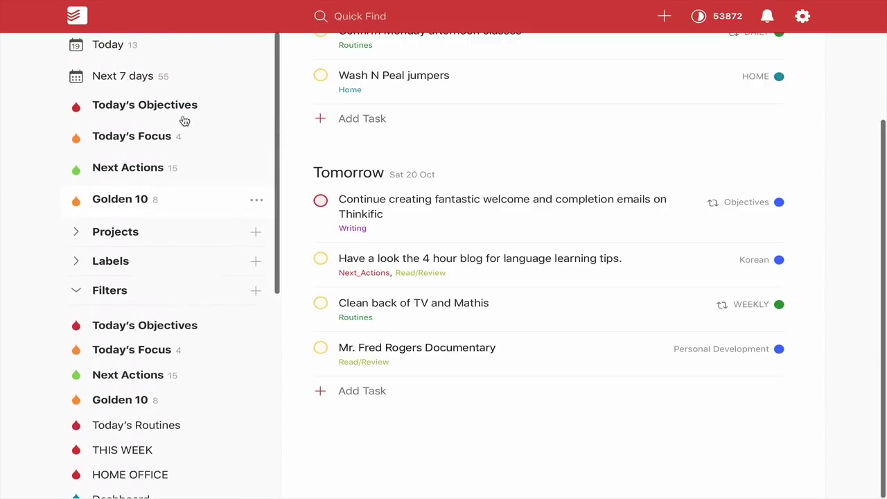
pyautogui.scroll(-5, 184, 121)
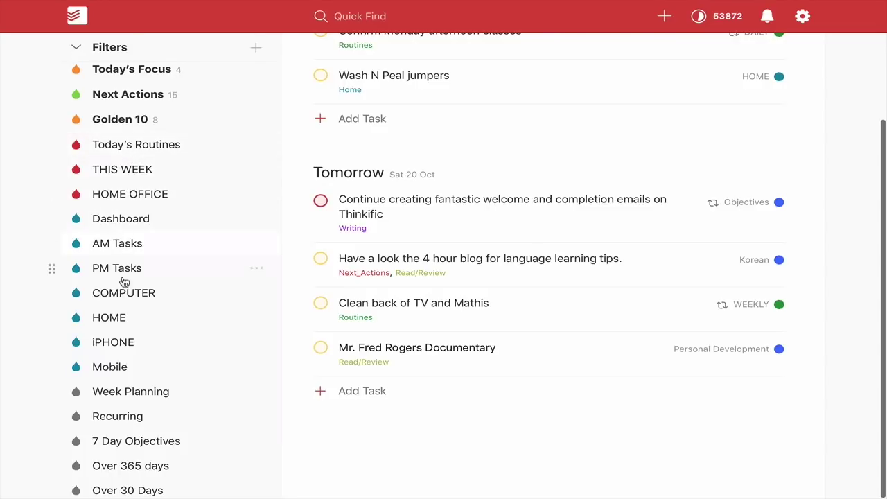
pyautogui.scroll(-3, 121, 357)
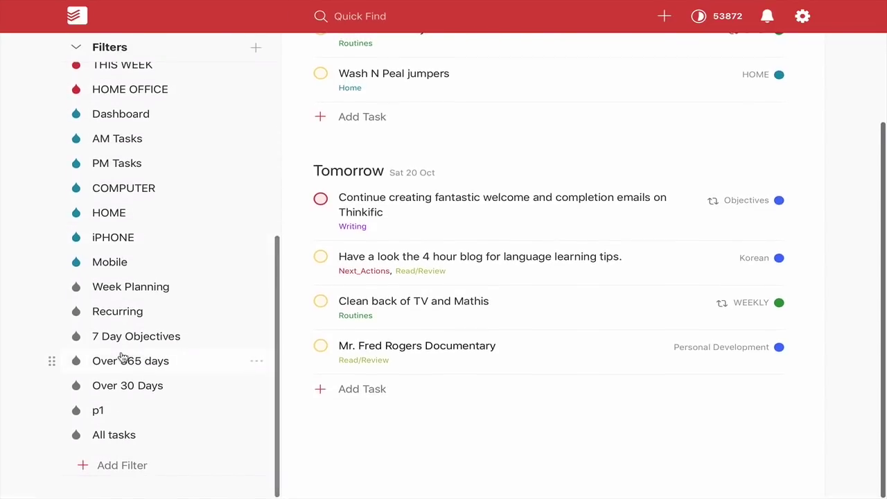
pyautogui.scroll(4, 115, 301)
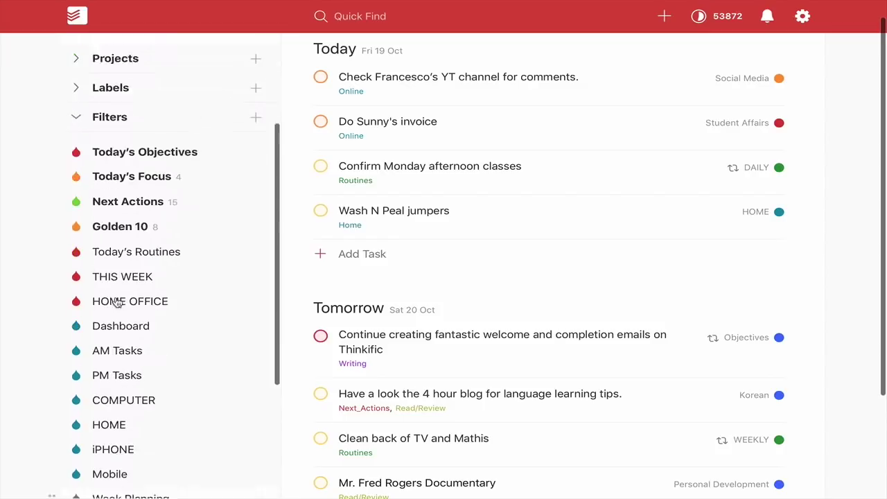
pyautogui.scroll(-3, 116, 303)
pyautogui.scroll(-2, 115, 303)
pyautogui.scroll(6, 117, 303)
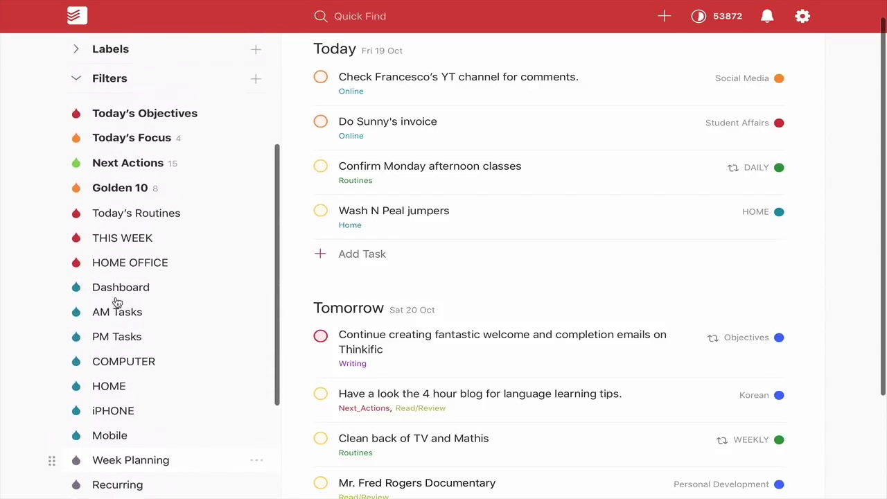
pyautogui.scroll(3, 117, 303)
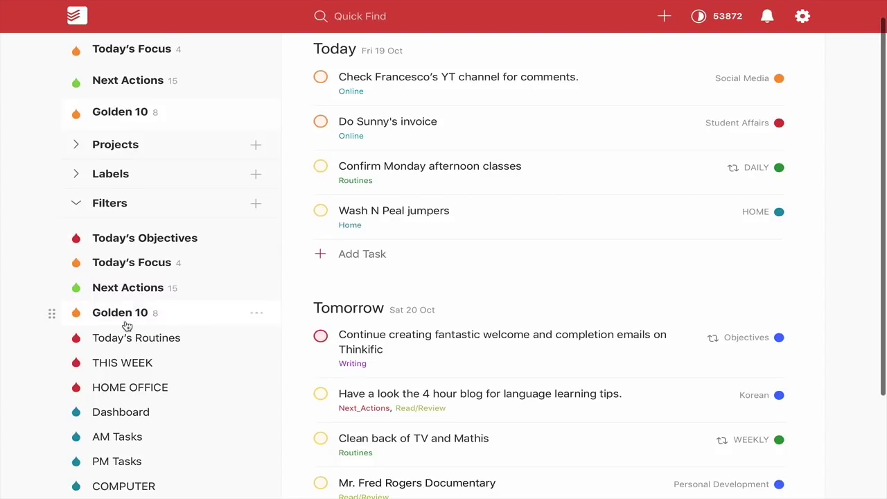
pyautogui.scroll(4, 125, 325)
pyautogui.scroll(1, 126, 325)
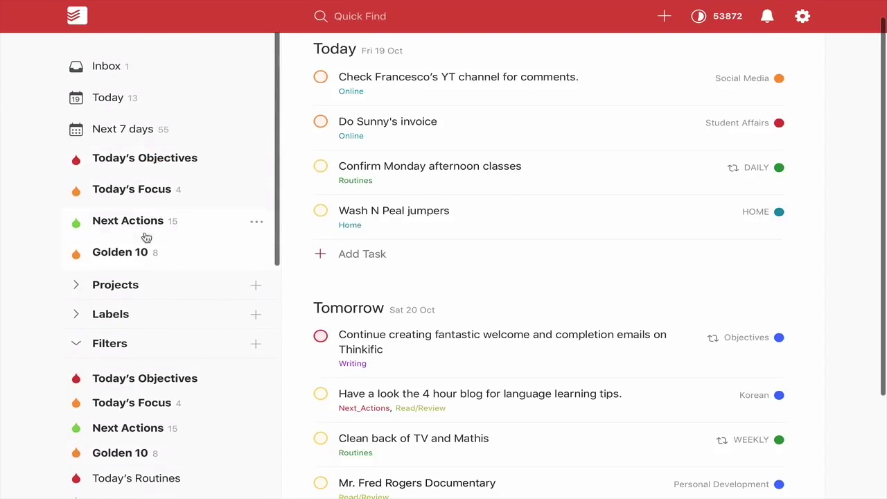
pyautogui.click(76, 346)
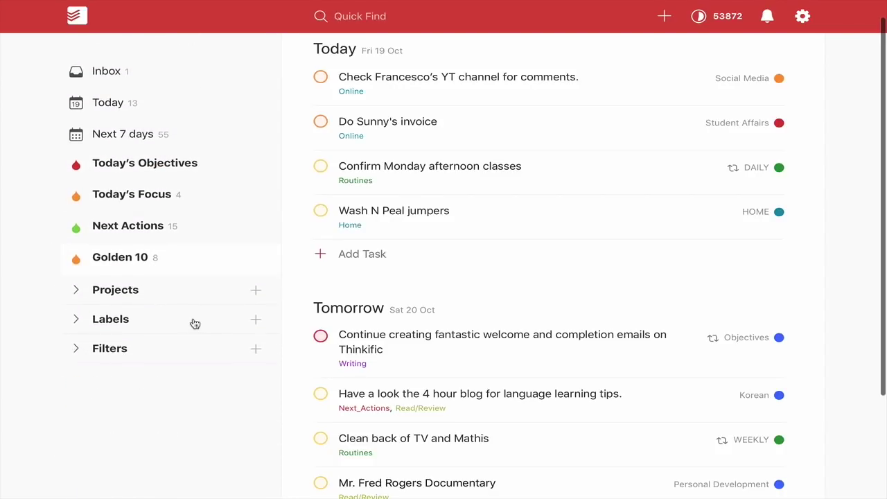
# - Expand the project list and view the TICKLER project's tasks
pyautogui.click(76, 290)
pyautogui.scroll(-1, 76, 294)
pyautogui.scroll(-1, 76, 295)
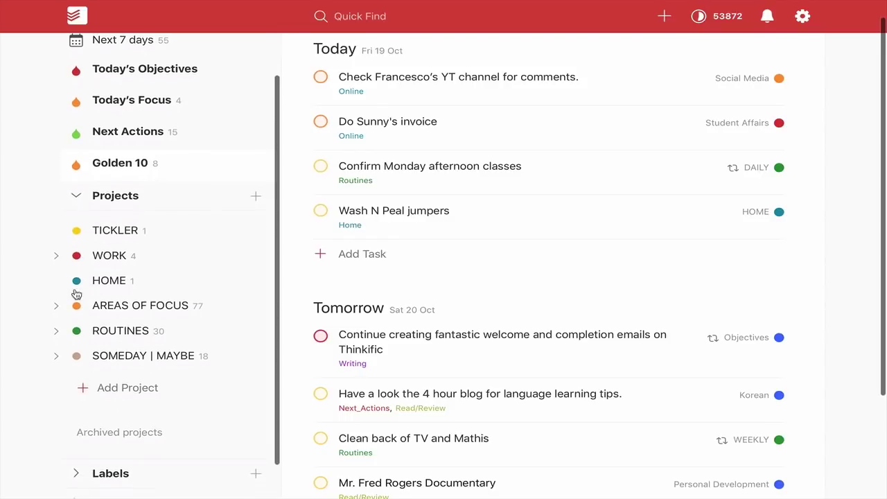
pyautogui.click(149, 233)
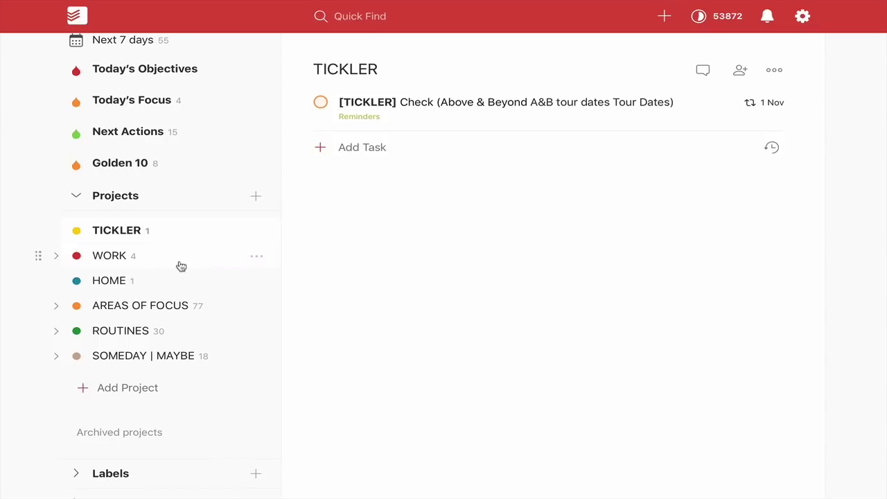
# - Open the WORK project, expand its subprojects and read through the T&LM Book sections on what, why, how and things to add
pyautogui.click(110, 256)
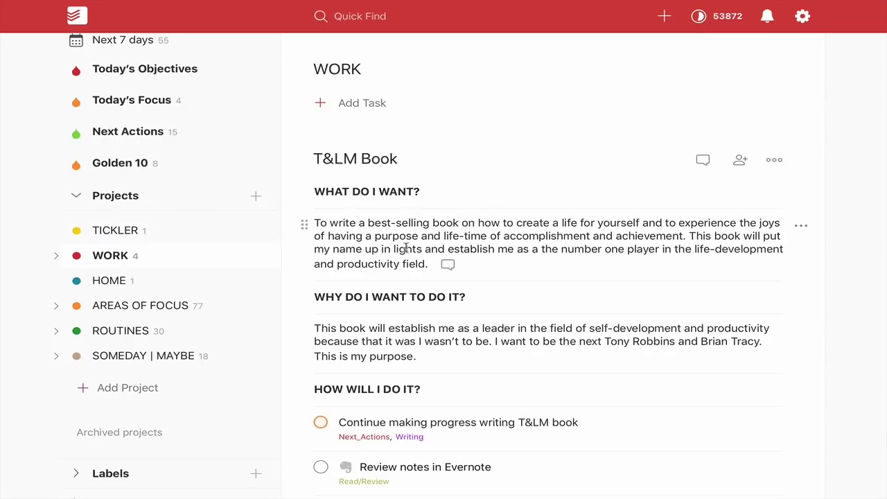
pyautogui.click(56, 255)
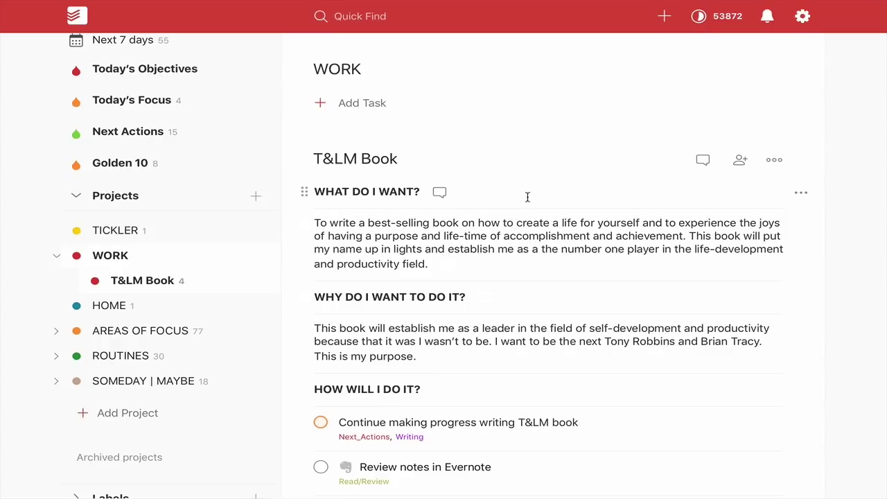
pyautogui.scroll(-5, 550, 275)
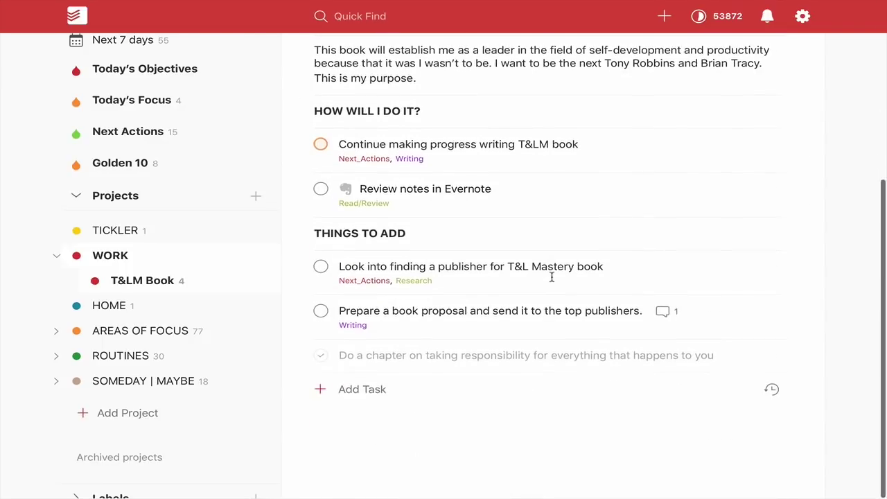
pyautogui.scroll(6, 552, 278)
pyautogui.scroll(-2, 551, 278)
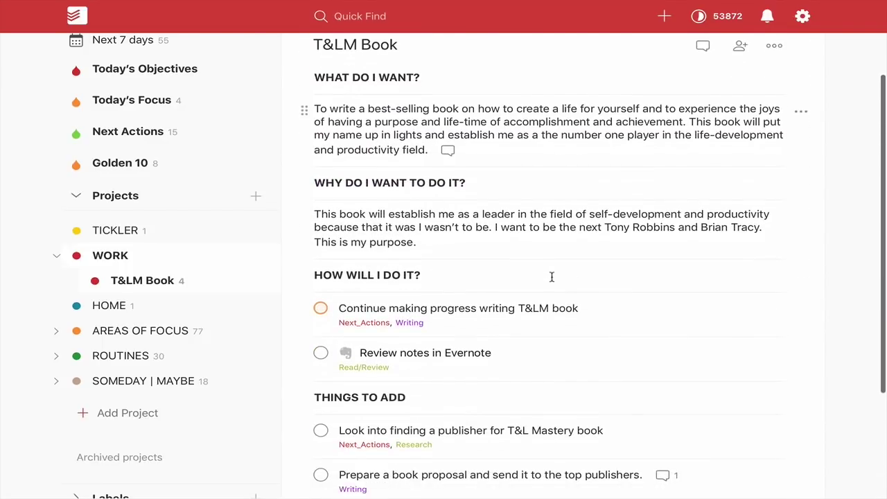
pyautogui.scroll(2, 459, 216)
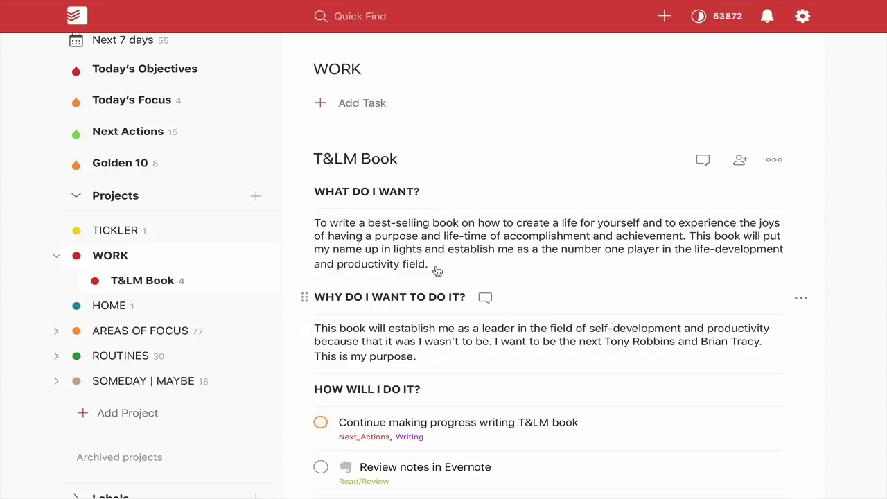
pyautogui.scroll(-2, 520, 241)
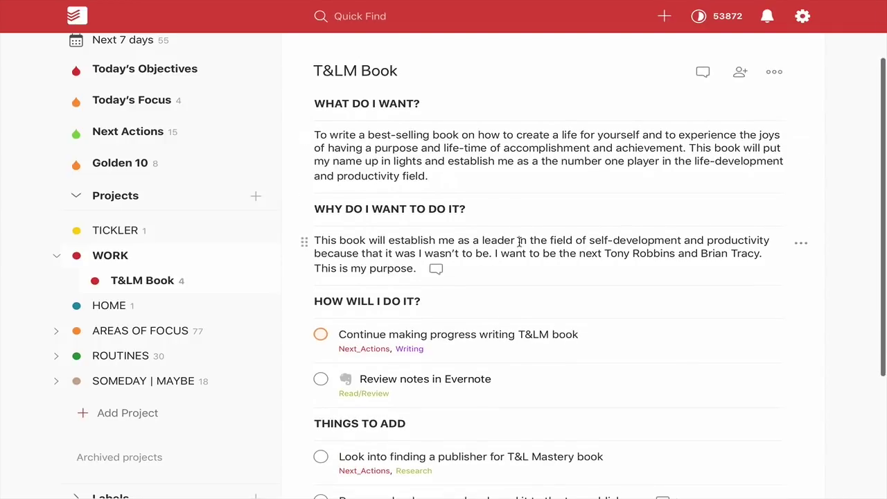
pyautogui.scroll(-4, 519, 242)
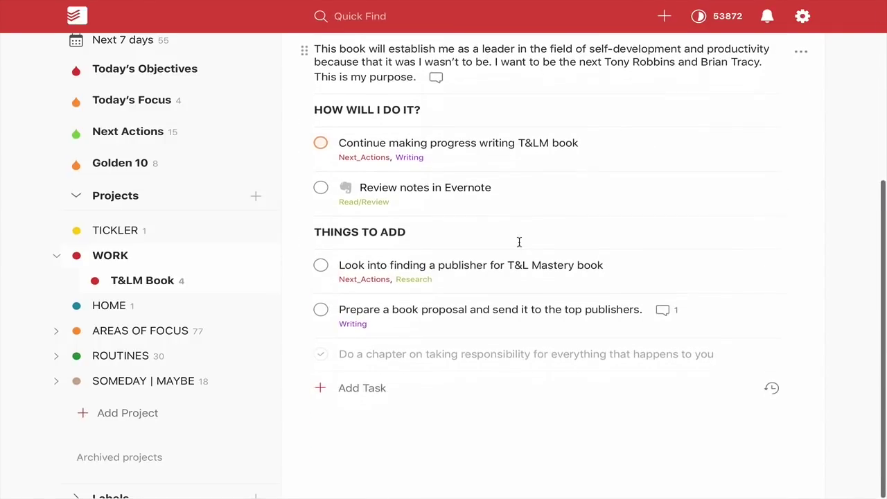
pyautogui.scroll(4, 519, 242)
pyautogui.scroll(-3, 519, 242)
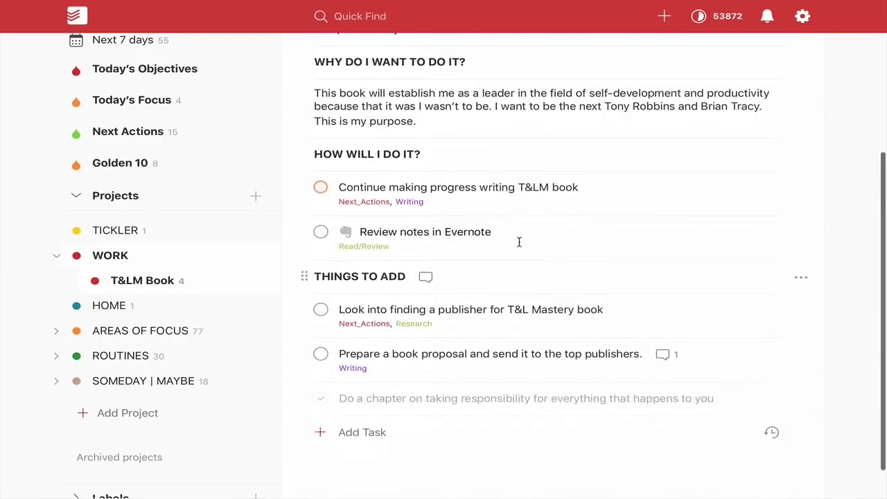
pyautogui.scroll(2, 519, 242)
pyautogui.scroll(1, 520, 242)
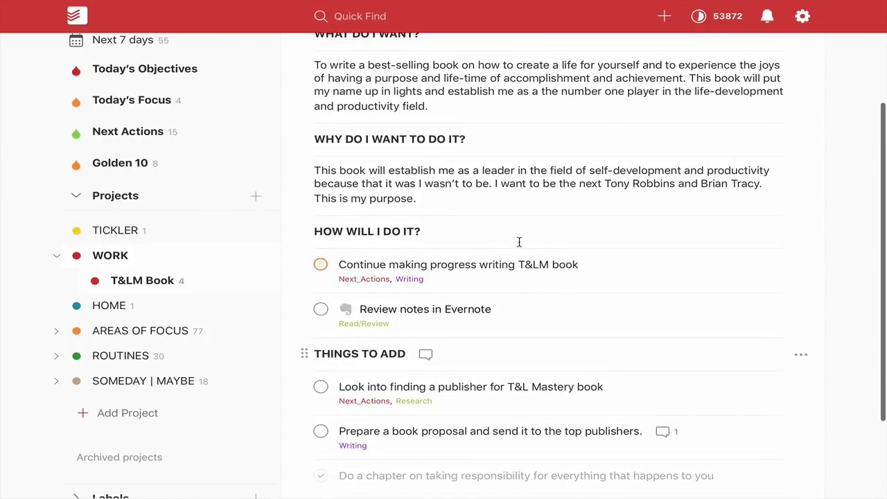
# - Collapse WORK, expand AREAS OF FOCUS, and view the CPP project and its Teacher subproject
pyautogui.click(56, 256)
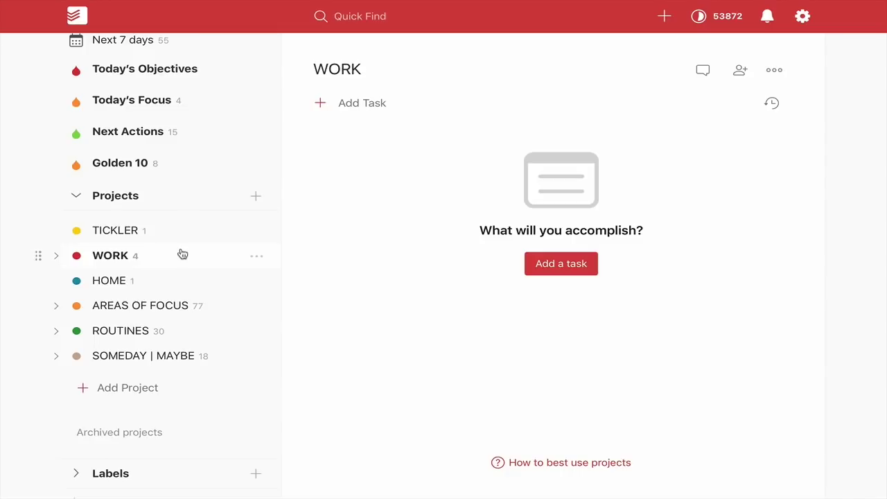
pyautogui.click(58, 307)
pyautogui.scroll(-5, 145, 307)
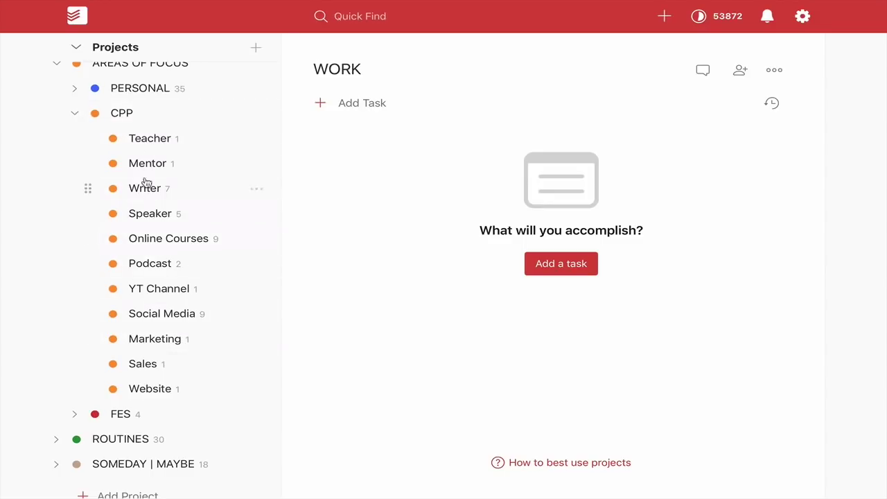
pyautogui.click(147, 144)
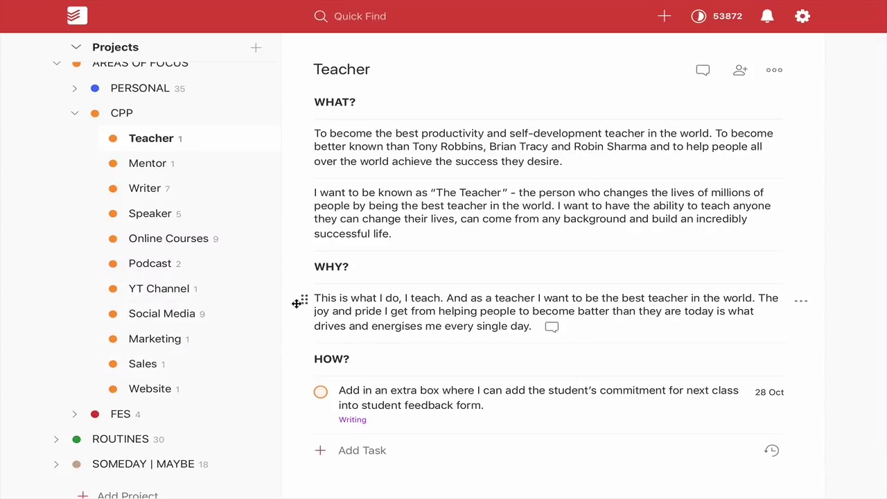
pyautogui.click(123, 114)
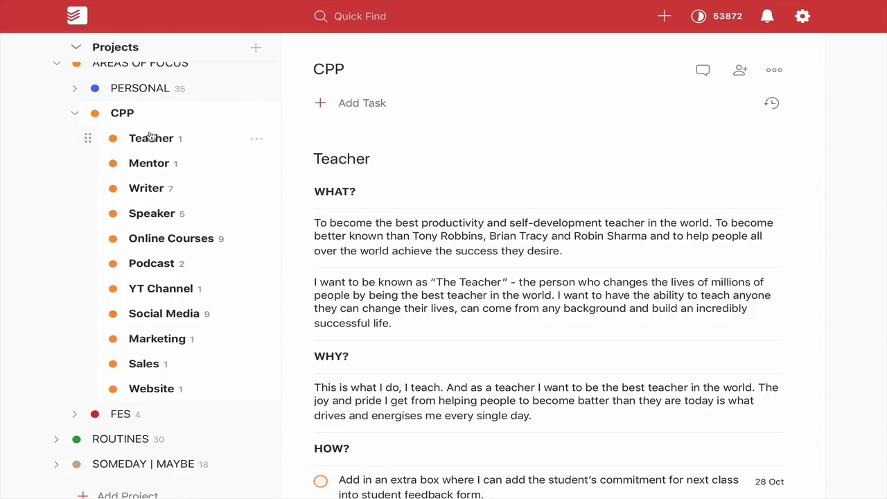
pyautogui.click(151, 138)
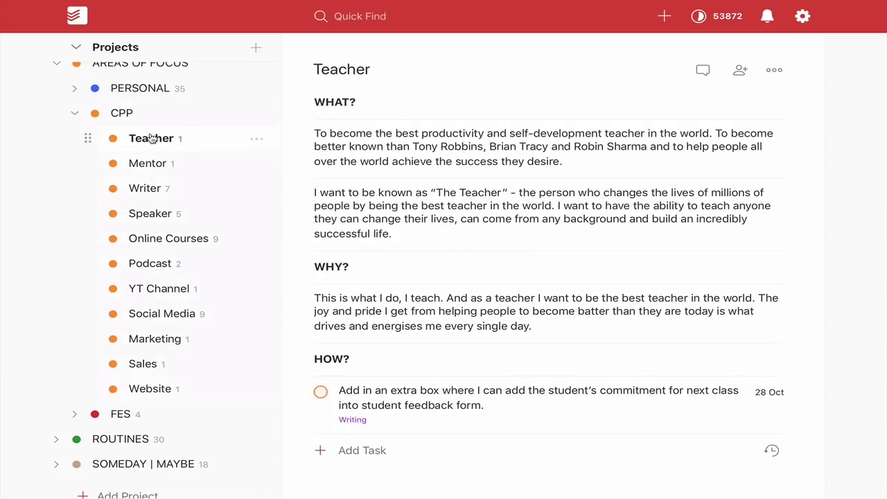
# - View the FES project's tasks and briefly expand it to show its Student Affairs subproject
pyautogui.click(129, 414)
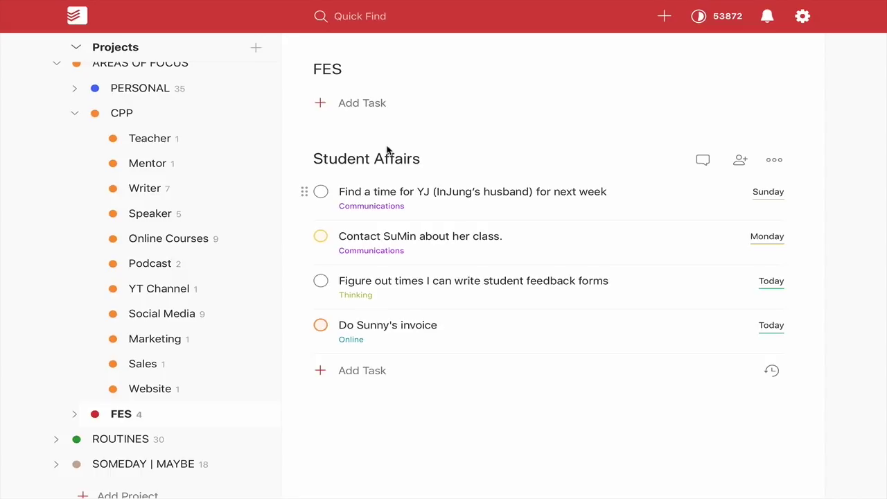
pyautogui.click(74, 414)
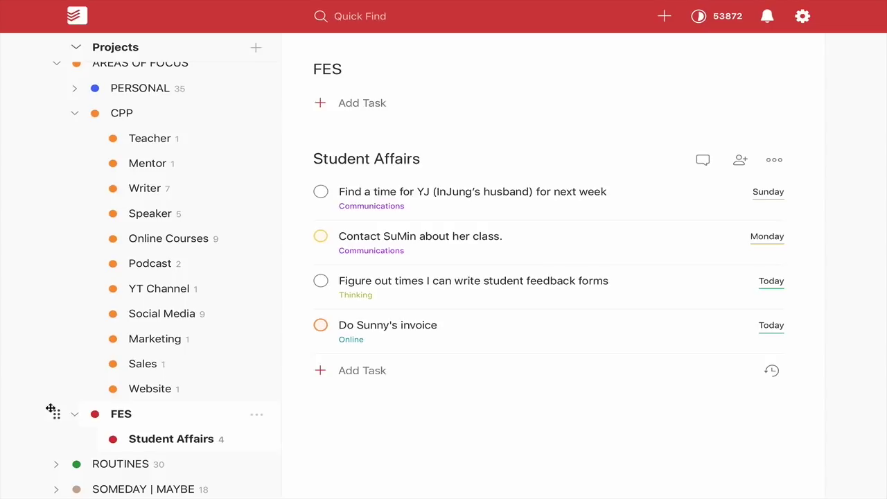
pyautogui.click(74, 414)
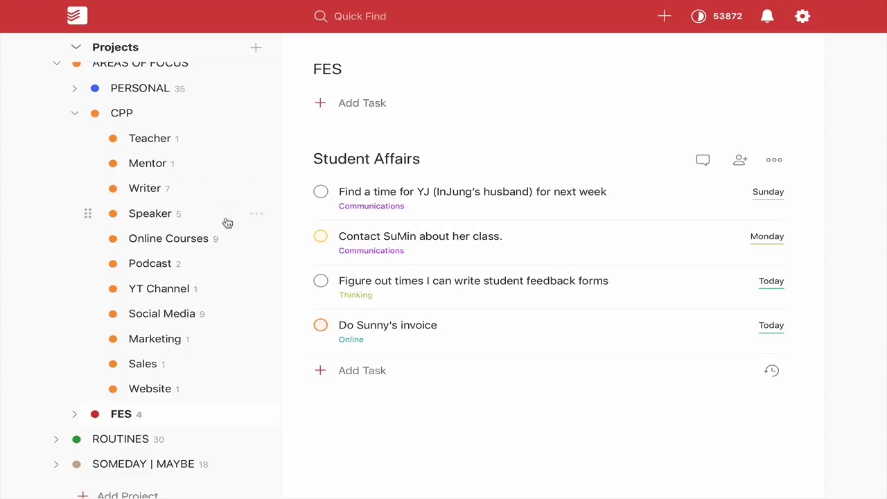
pyautogui.scroll(2, 185, 255)
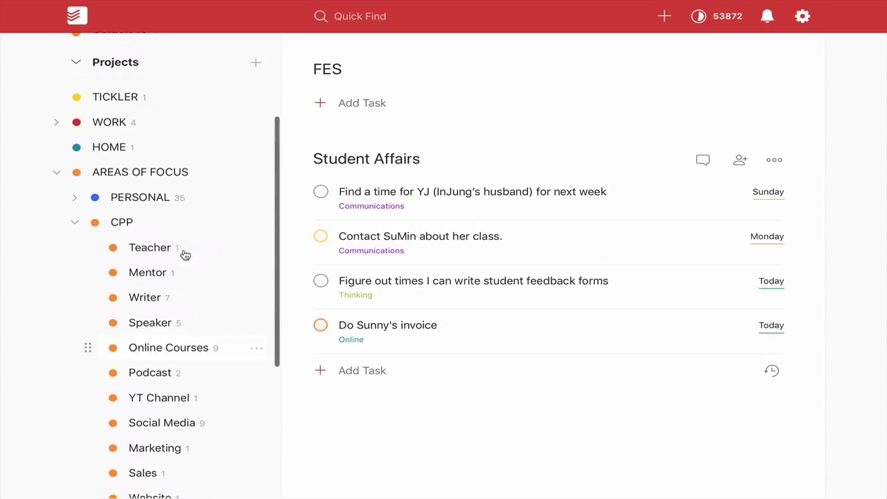
# - Expand PERSONAL under AREAS OF FOCUS to view its subprojects, and collapse both the PERSONAL and CPP groups
pyautogui.click(74, 198)
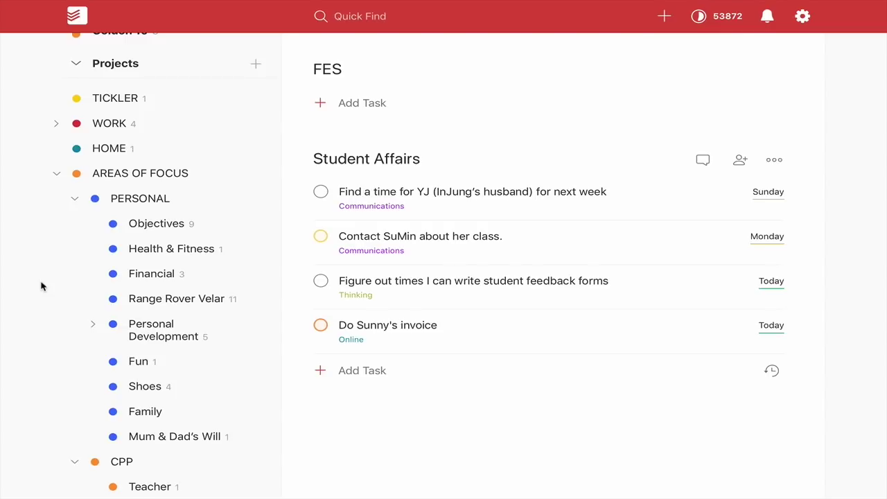
pyautogui.scroll(2, 41, 286)
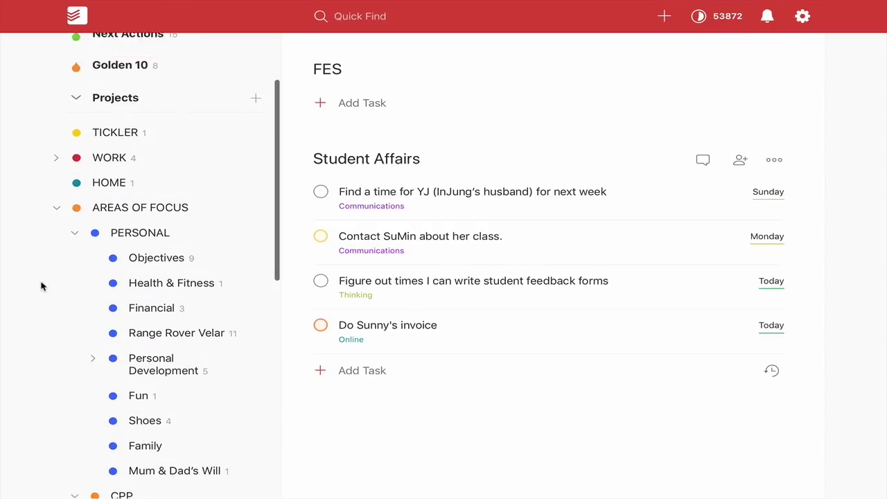
pyautogui.scroll(-3, 41, 286)
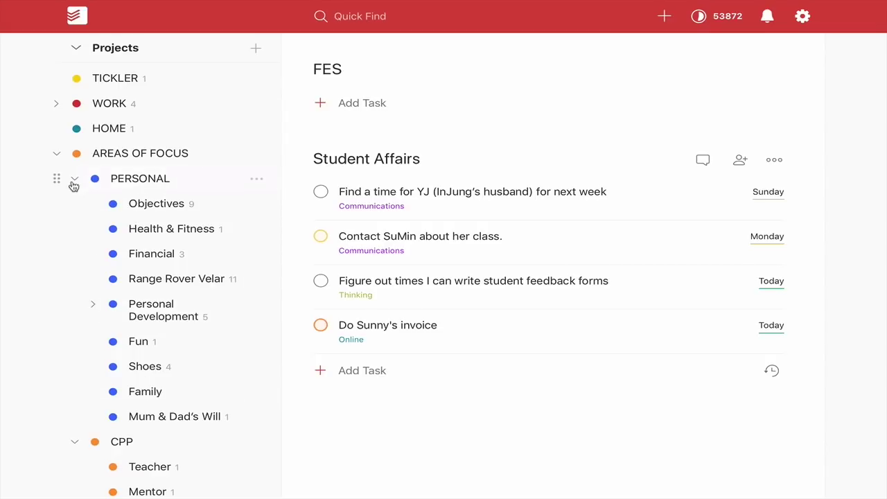
pyautogui.click(75, 180)
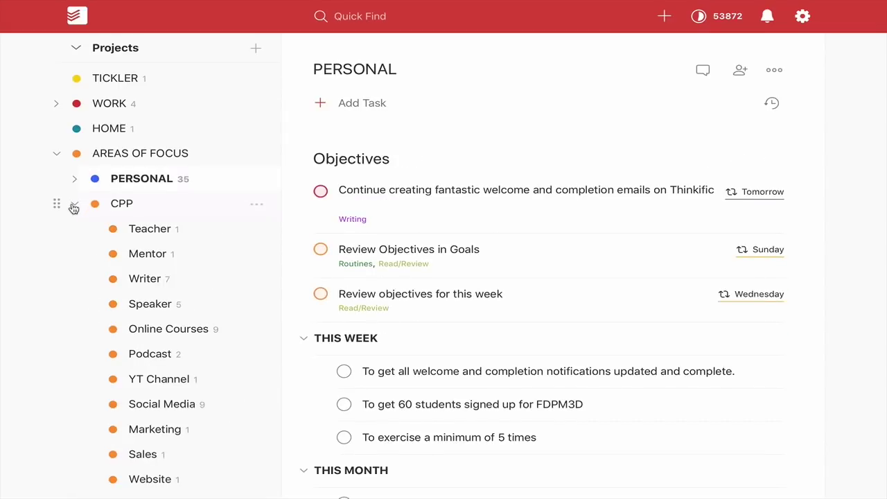
pyautogui.click(74, 206)
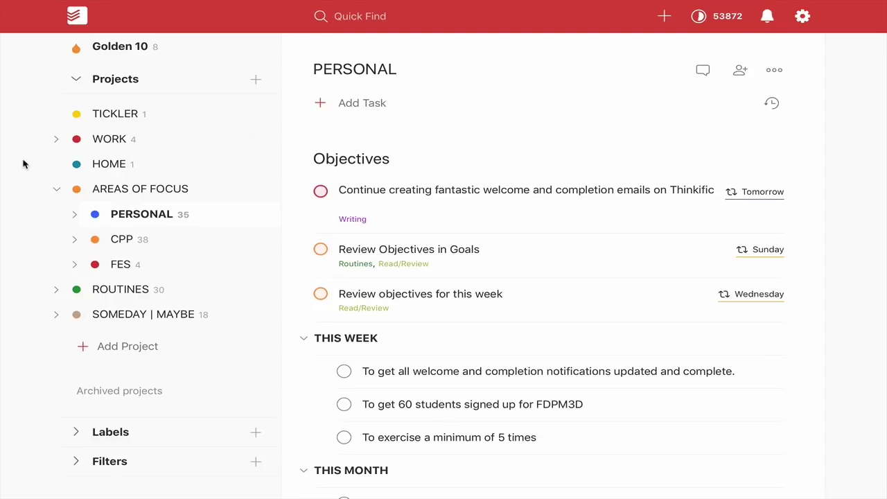
# - Open the ROUTINES project and view its daily, weekly, monthly and weekly review subprojects, leaving the group collapsed
pyautogui.click(59, 292)
pyautogui.click(113, 293)
pyautogui.scroll(-2, 131, 299)
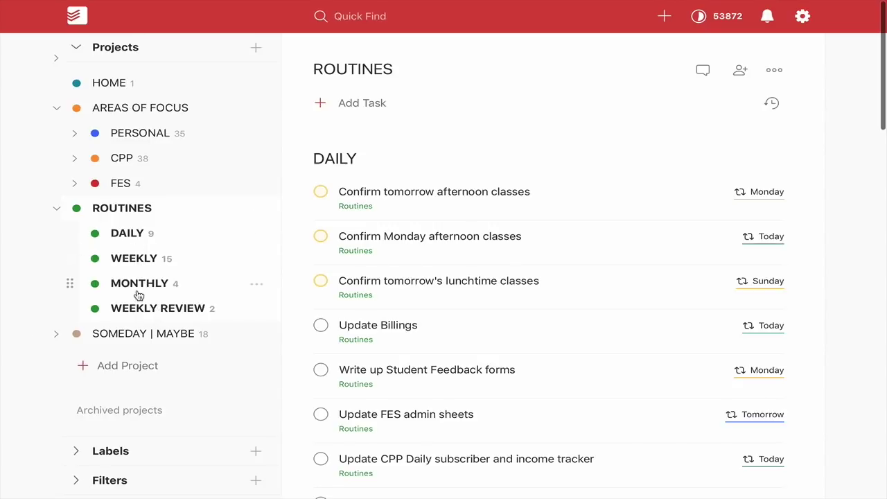
pyautogui.click(57, 211)
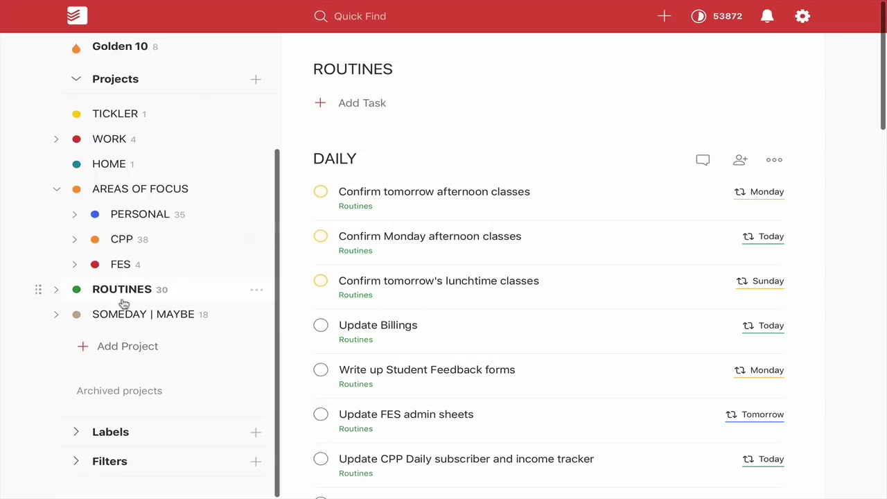
# - Collapse AREAS OF FOCUS and the whole project list so only the main views, favorites and section headings remain
pyautogui.scroll(3, 118, 302)
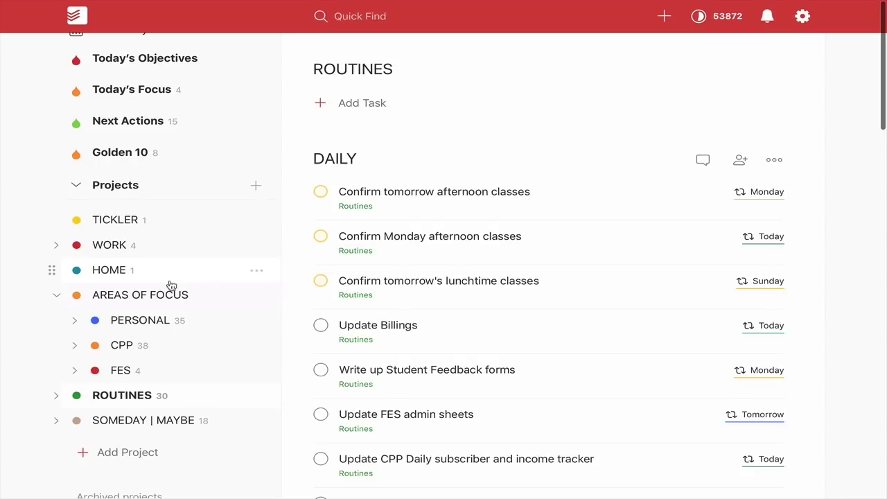
pyautogui.click(58, 297)
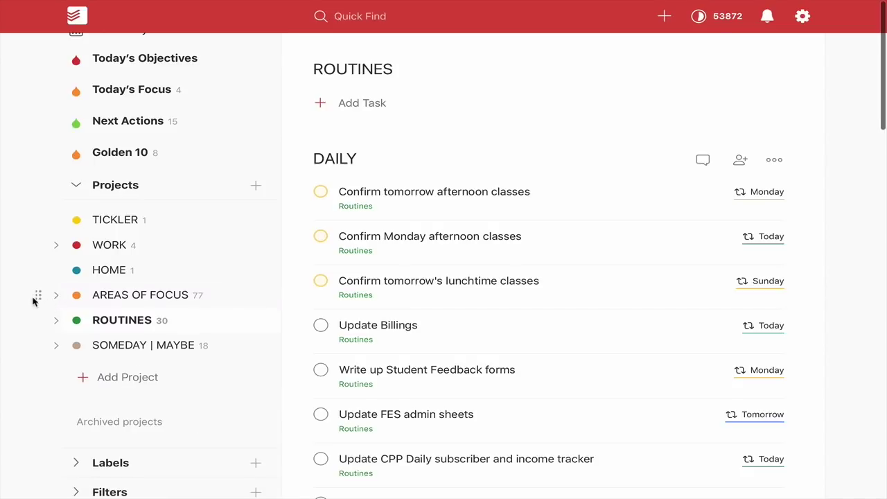
pyautogui.scroll(1, 47, 296)
pyautogui.scroll(2, 47, 296)
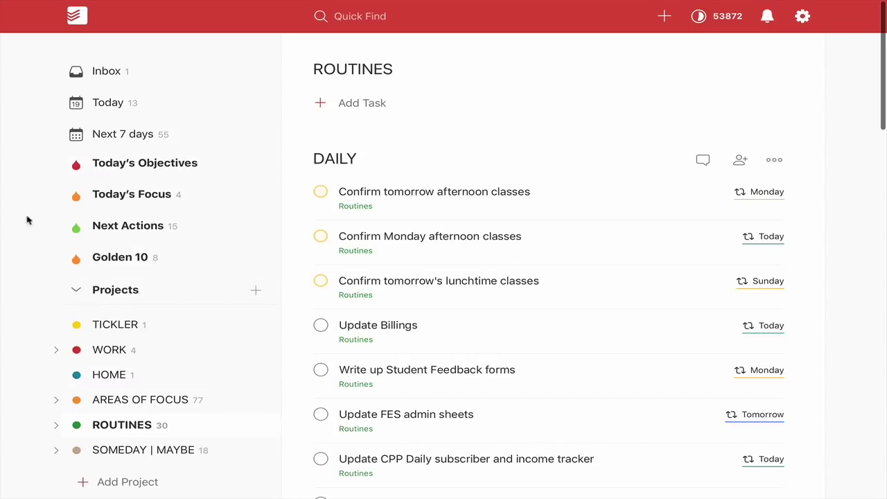
pyautogui.click(73, 291)
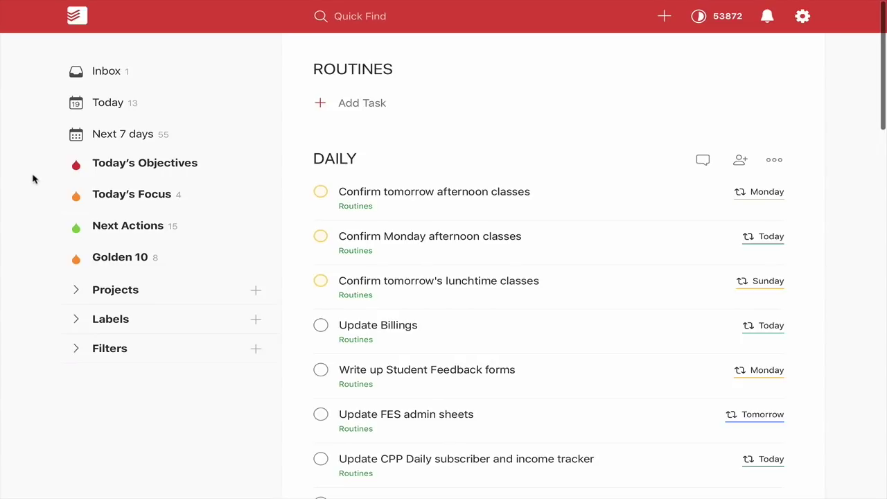